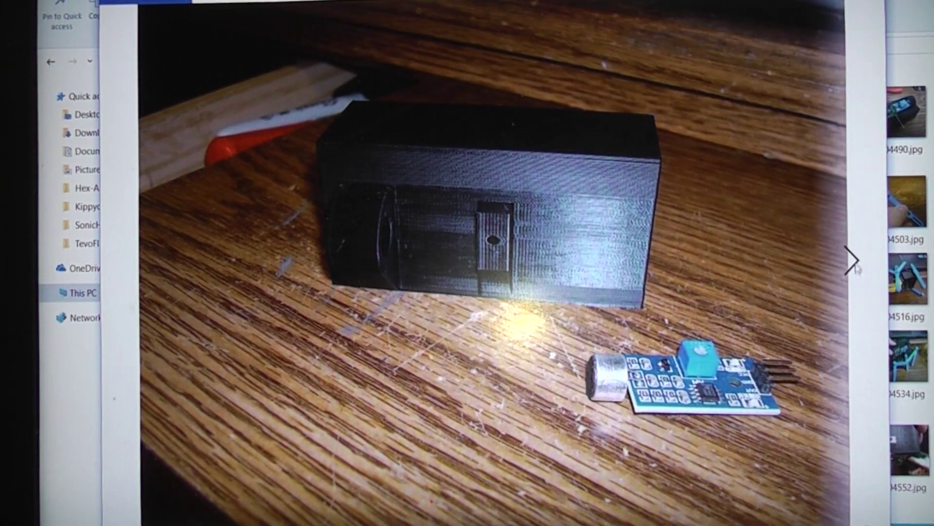
Advance past four sensor-case photos to the photo of two boards on the black block.
left_click(853, 260)
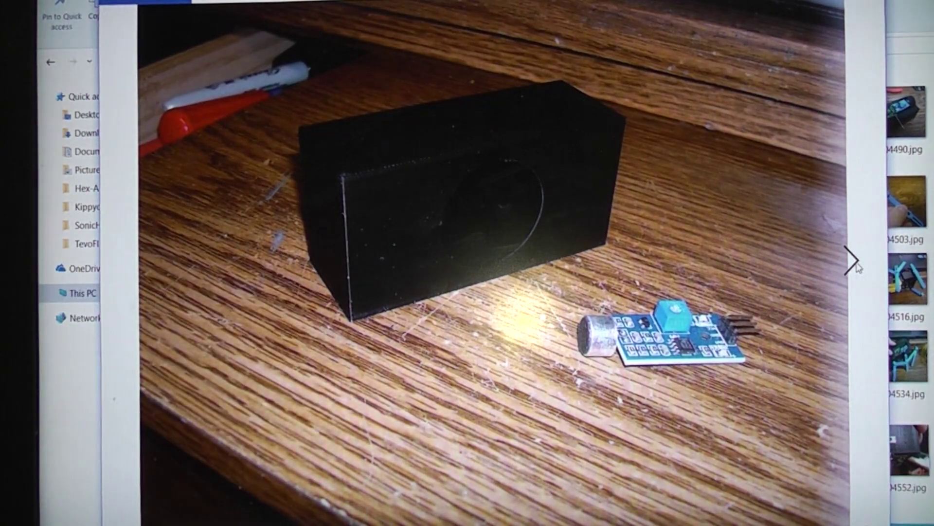
left_click(853, 260)
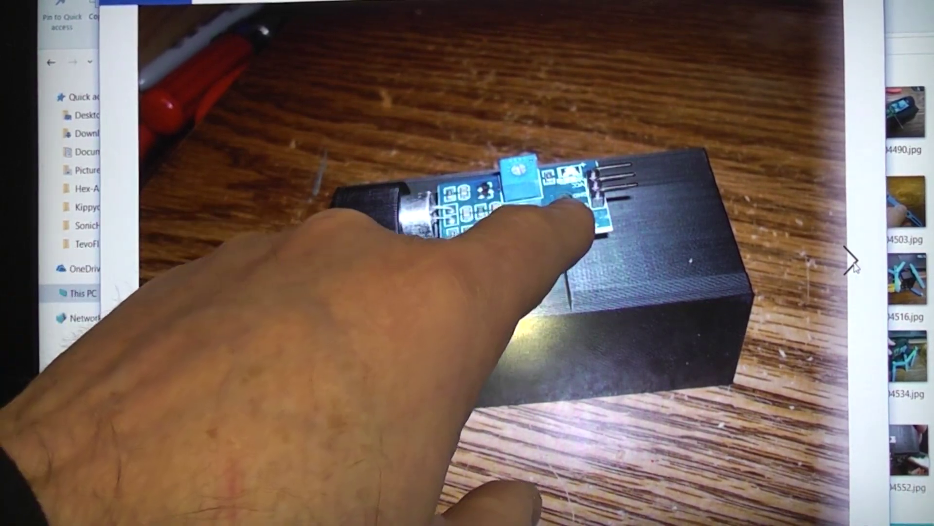
left_click(853, 260)
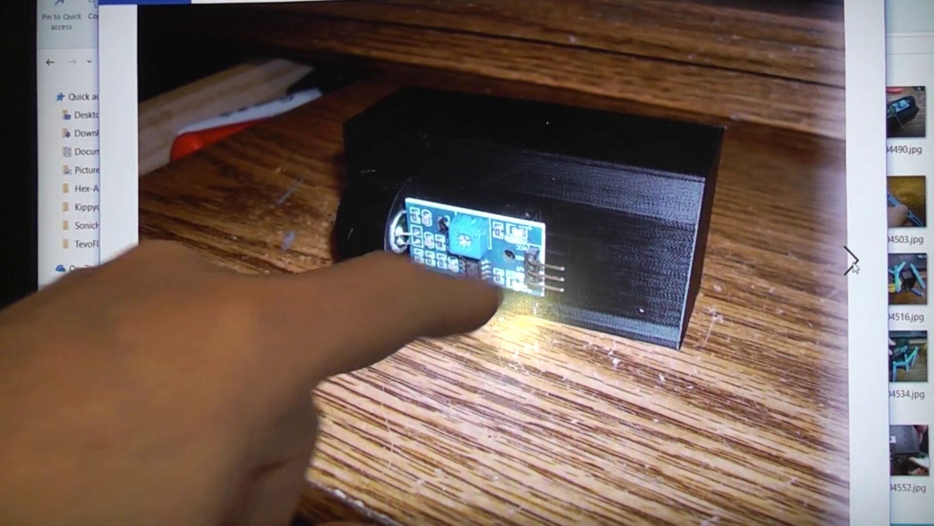
left_click(853, 260)
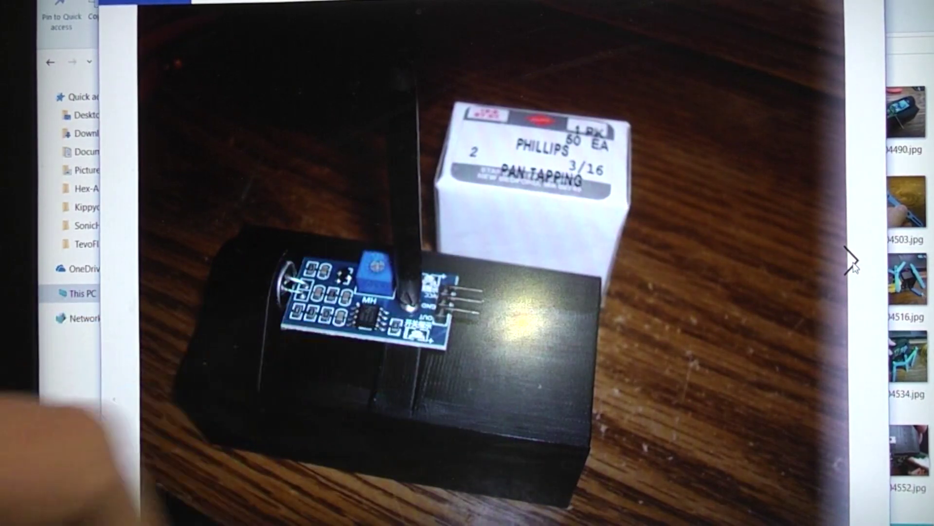
key("Right")
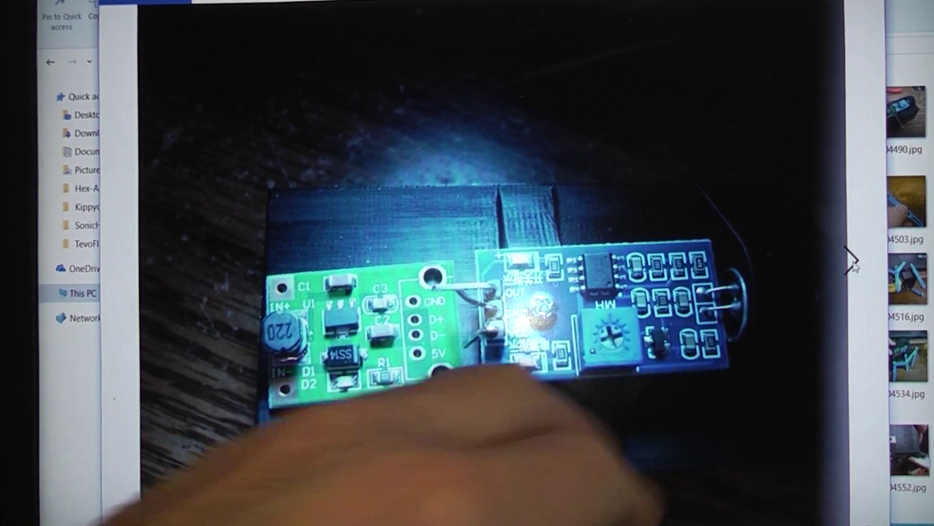
Advance to the next photo of the green boost converter and blue microphone module.
left_click(852, 261)
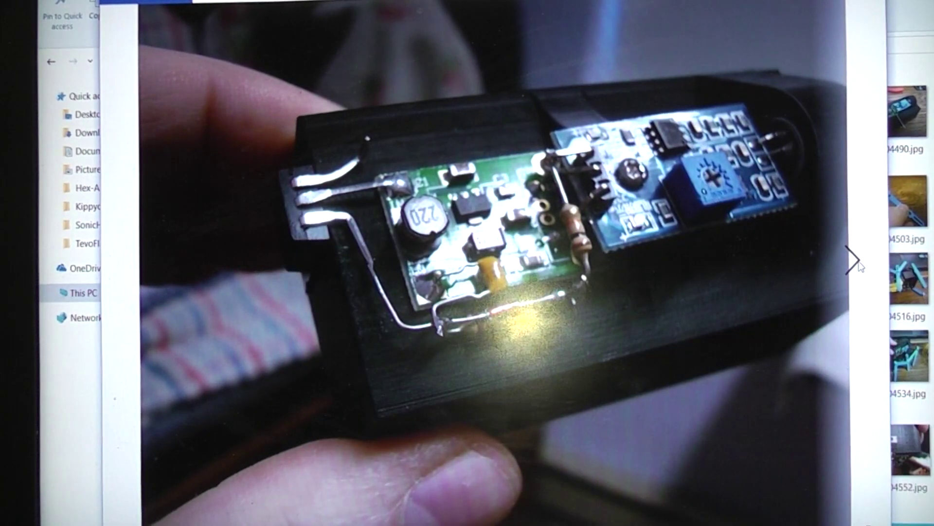
Advance one photo to the hand-held close-up of the wired boards.
left_click(859, 266)
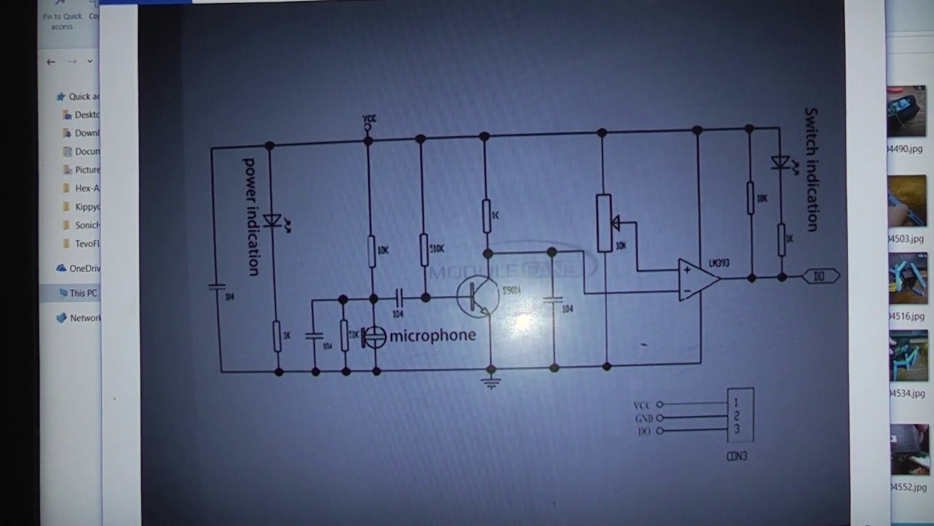
key("alt+F4")
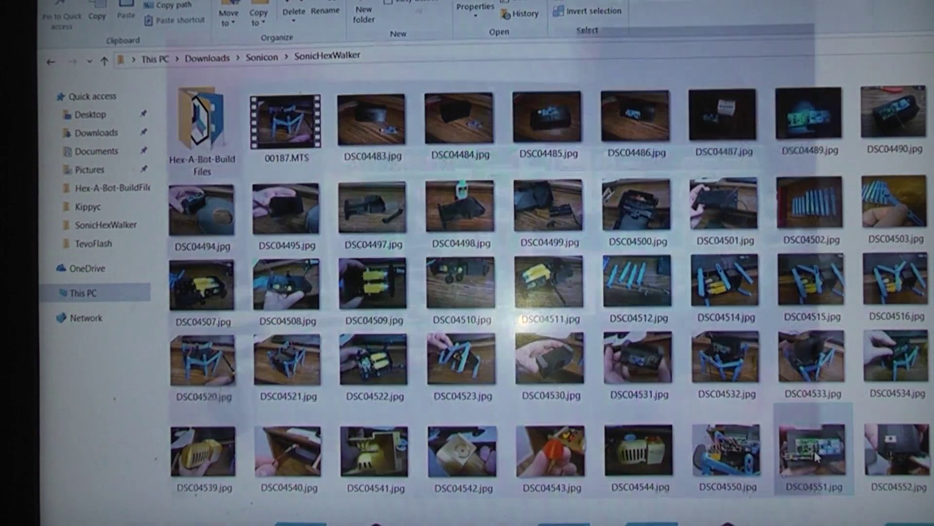
Open DSC04551.jpg from the Hexabot folder in Windows Photos.
double_click(816, 455)
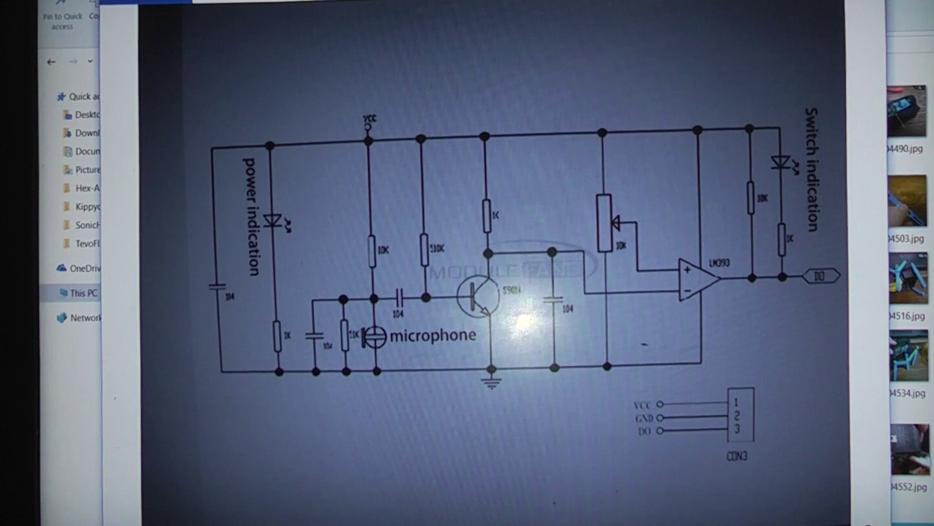
Close the Photos viewer and show the US $1.49 noise sound sensor eBay listing.
key("Escape")
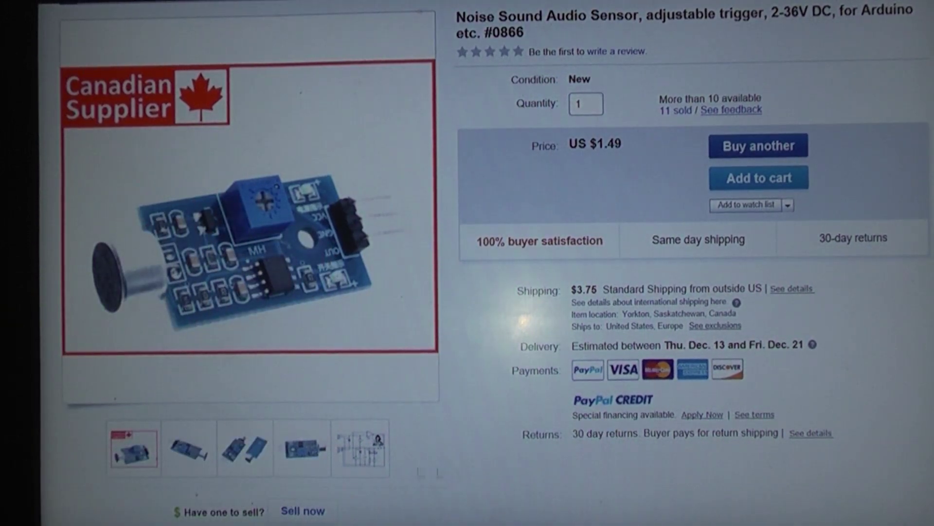
left_click(360, 458)
Switch to the eBay listing for ten IRF9Z24N TO-220 MOSFETs at US $9.99.
key("ctrl+Tab")
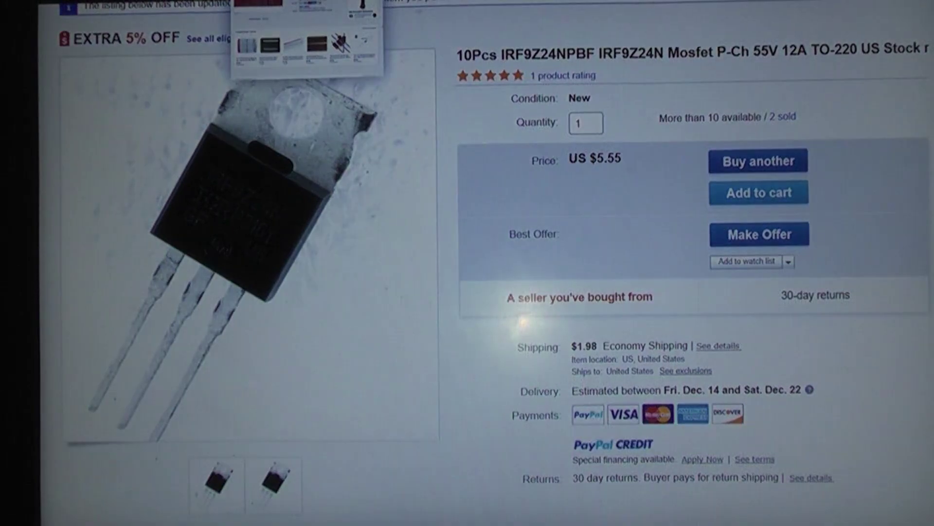
left_click(307, 2)
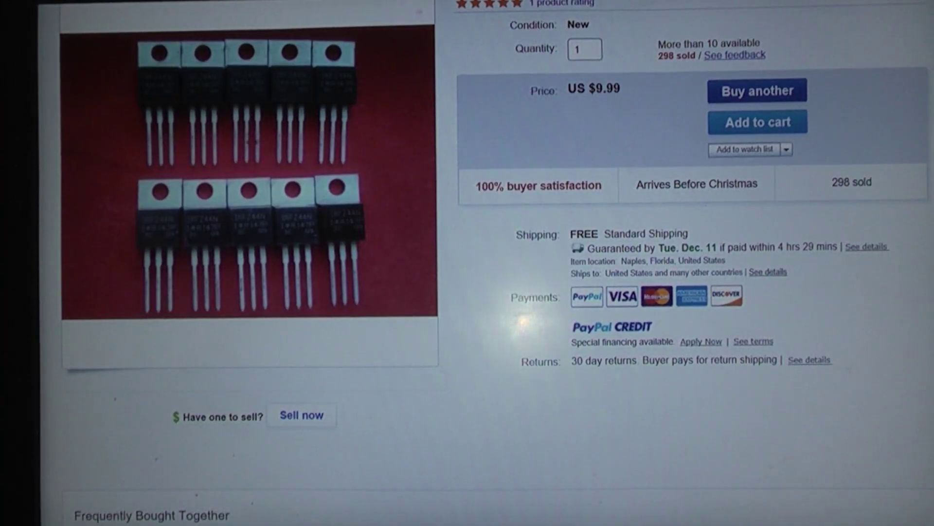
scroll(467, 263, "up", 1)
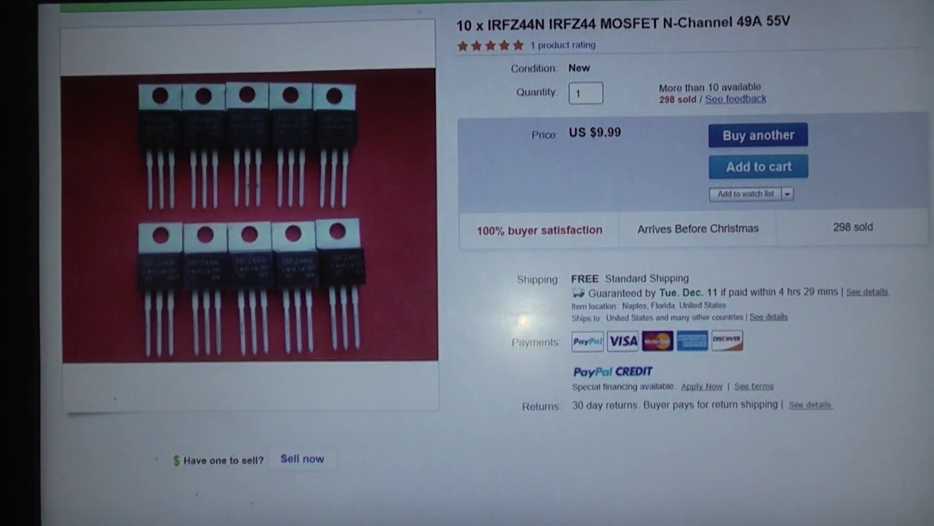